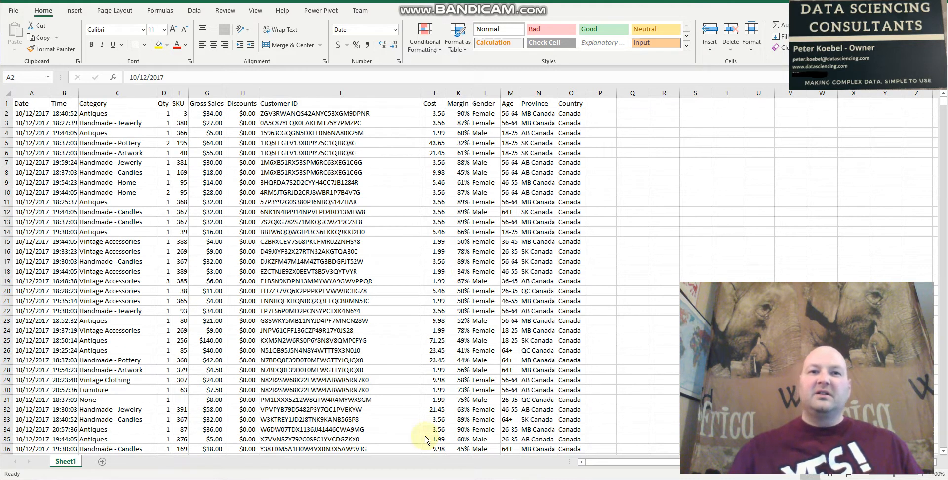
- Switch to the browser to view the Excel Find and Replace part 2 blog post, and return to the Excel worksheet
mouse_move(631, 479)
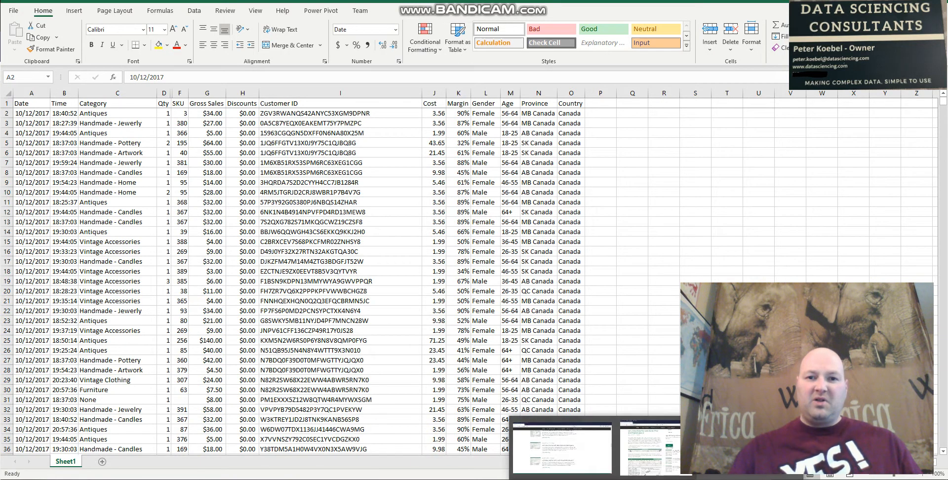
click(567, 447)
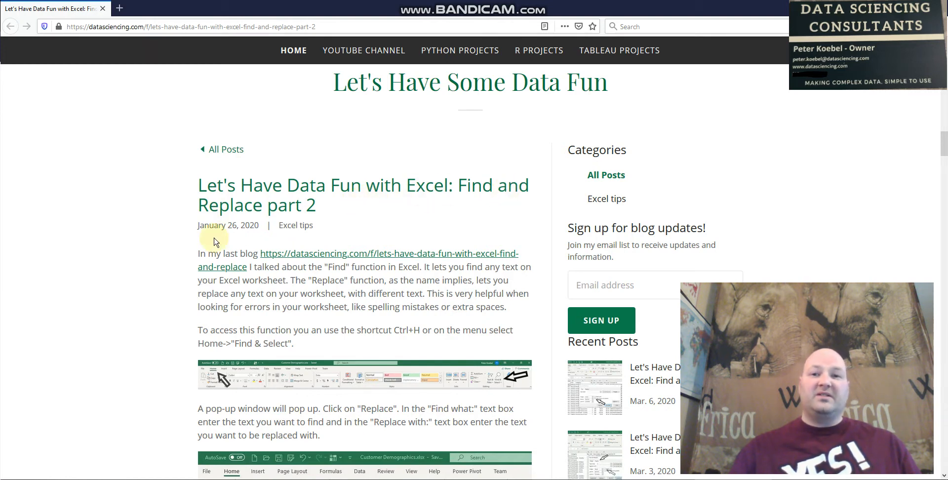
key(alt+Tab)
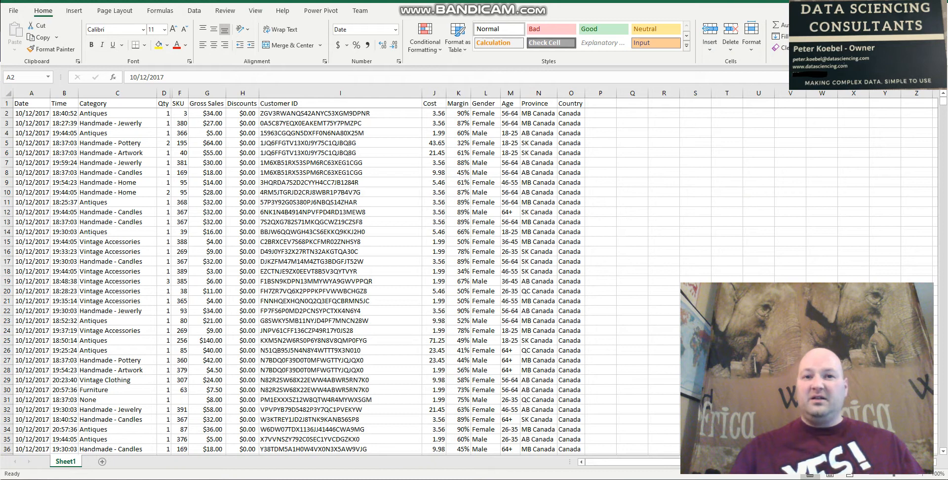
- Open the Replace options of the Find and Replace dialog to view the fields, and close it again
click(850, 37)
click(850, 38)
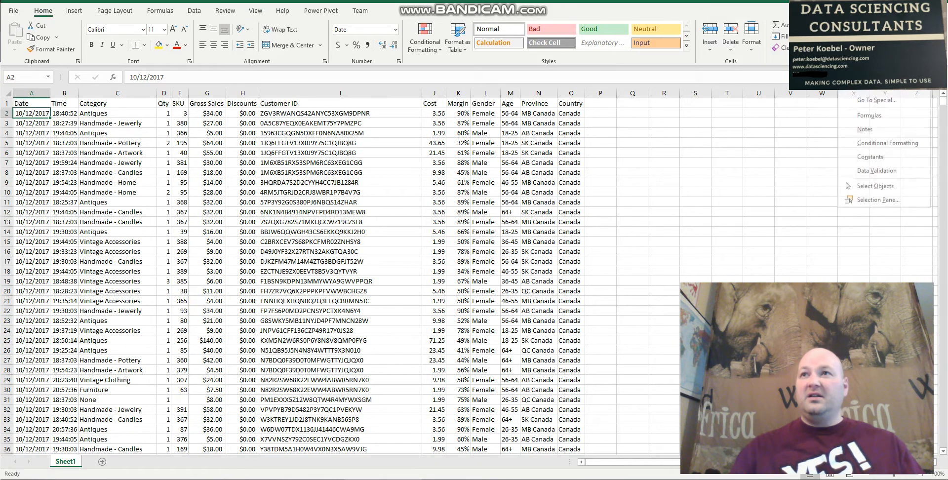
click(869, 77)
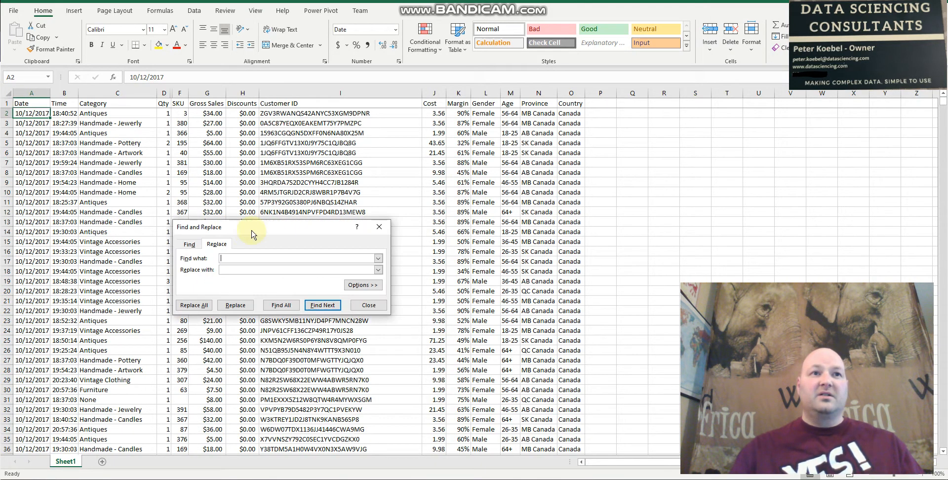
drag(249, 227, 238, 146)
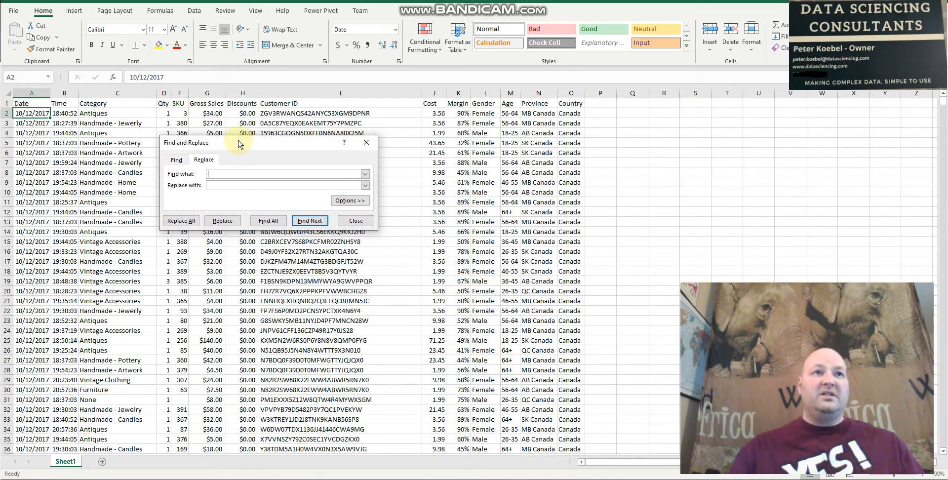
click(356, 222)
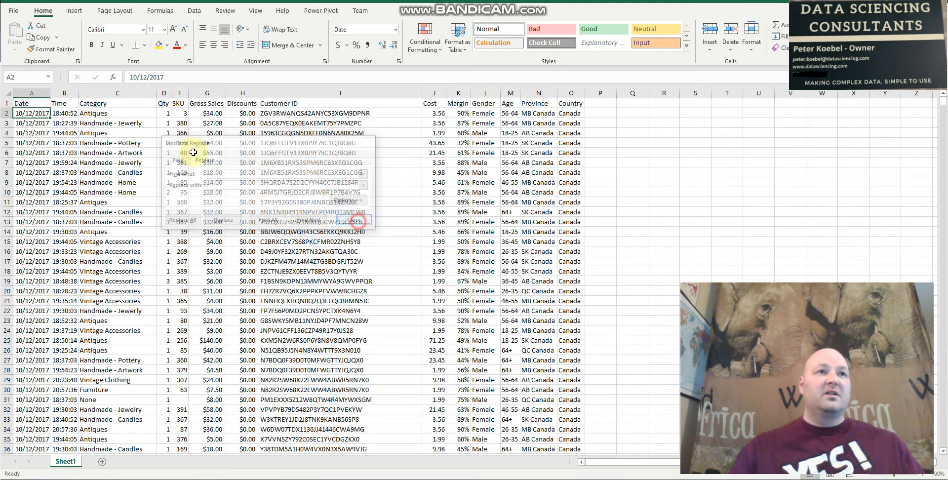
- Set up a replacement of "Handmade - Jewerly", copied from cell C3, with the corrected text "Handmade - Jewelry"
click(117, 123)
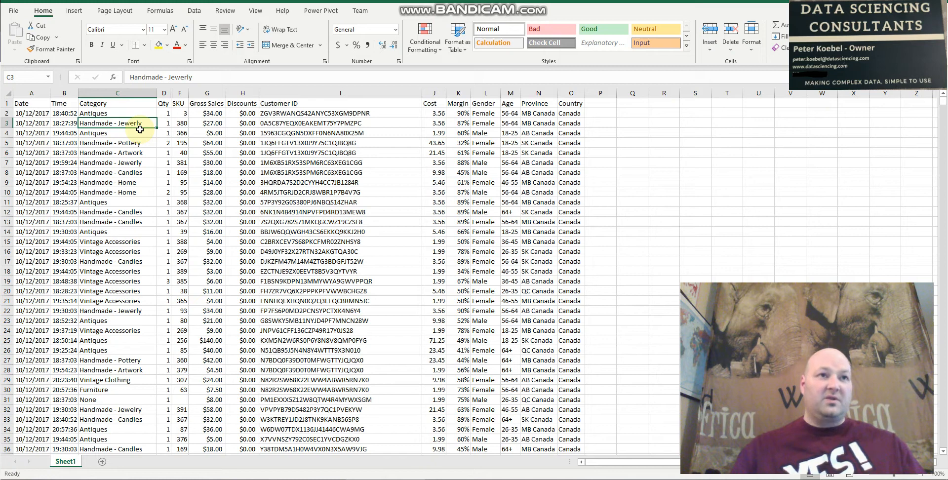
key(ctrl+c)
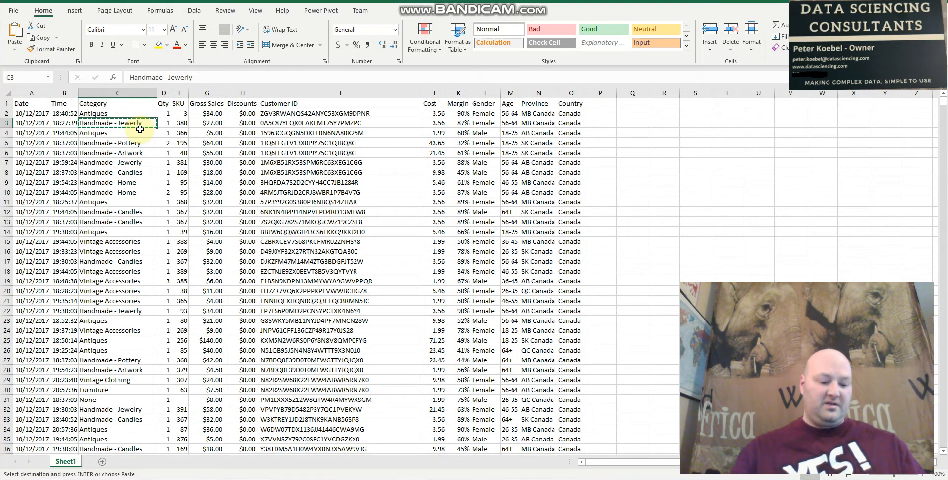
key(ctrl+h)
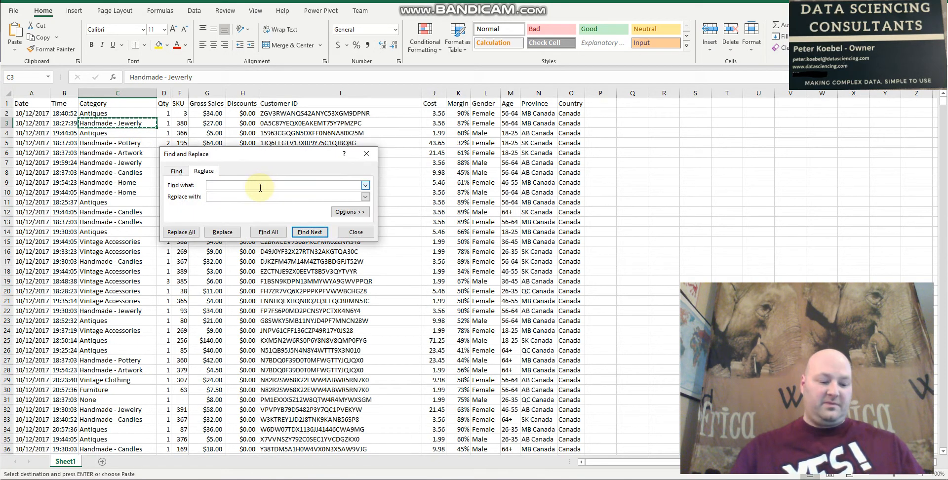
key(ctrl+v)
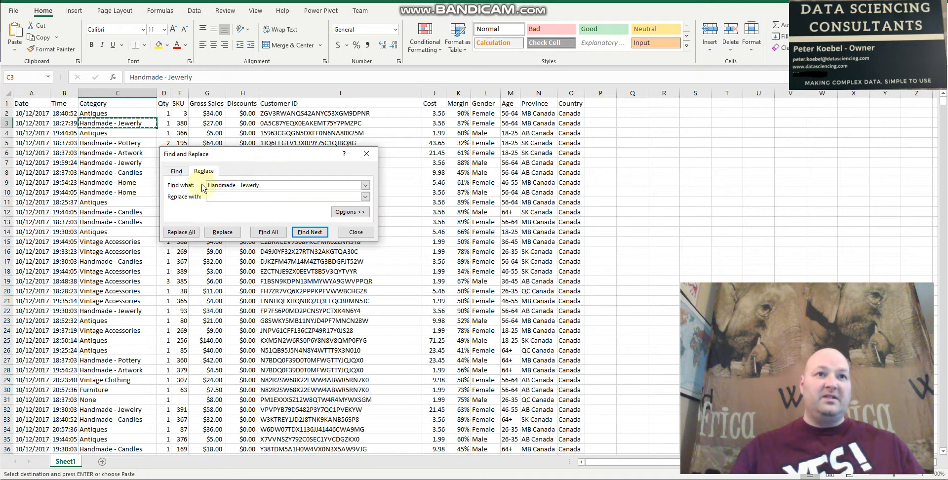
click(218, 197)
key(ctrl+v)
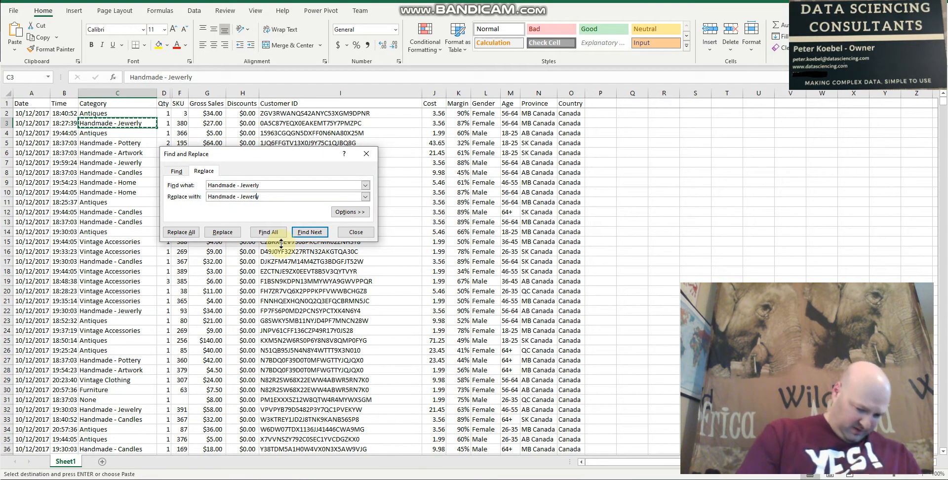
key(BackSpace)
key(BackSpace)
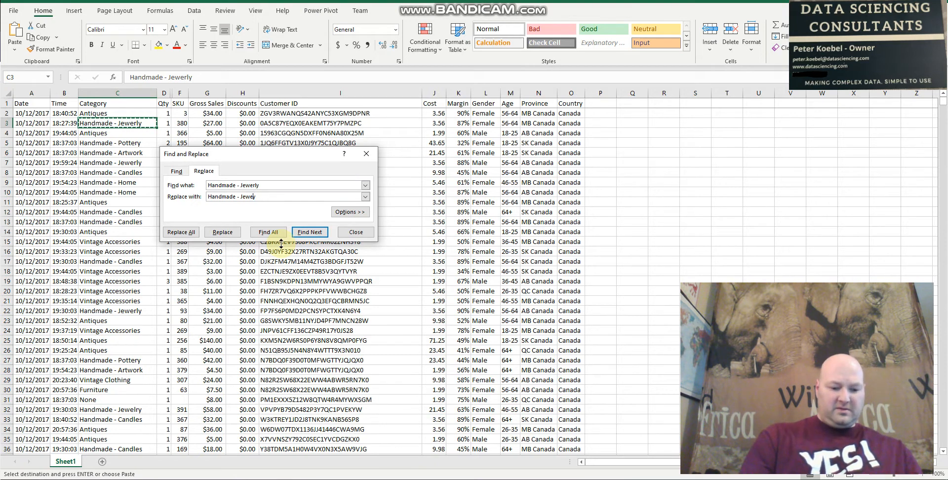
text(lry)
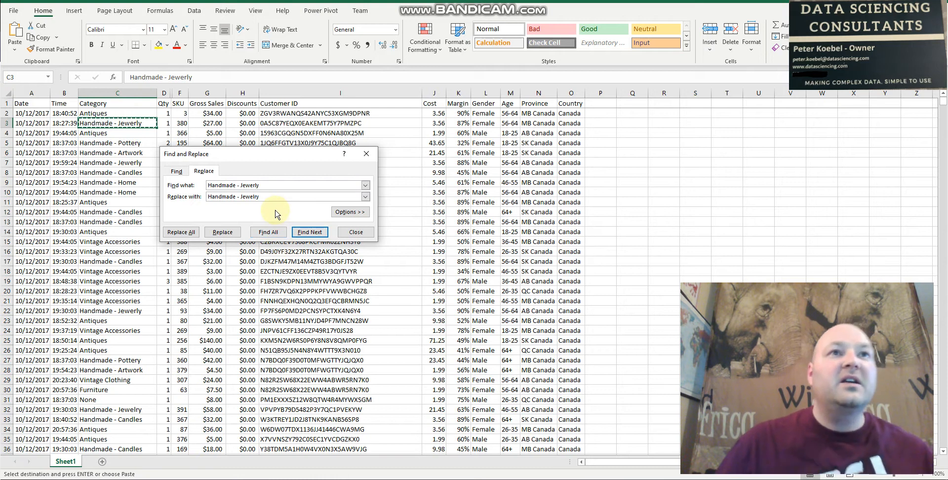
- Replace the first two misspelled jewelry entries, in C3 and C7, one at a time
click(225, 237)
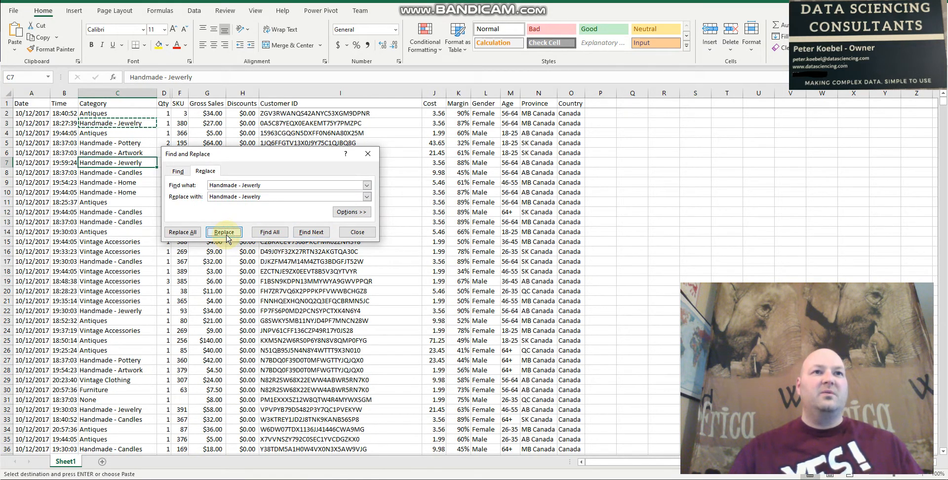
click(226, 238)
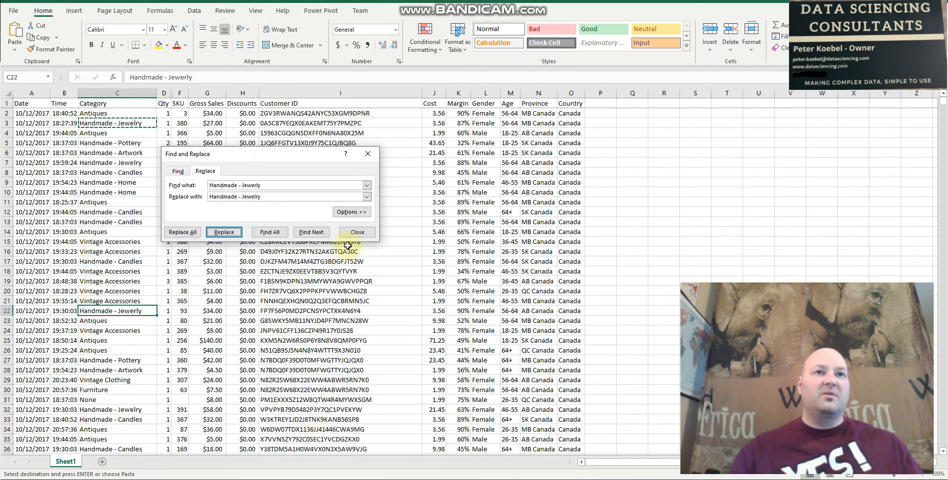
drag(269, 155, 297, 154)
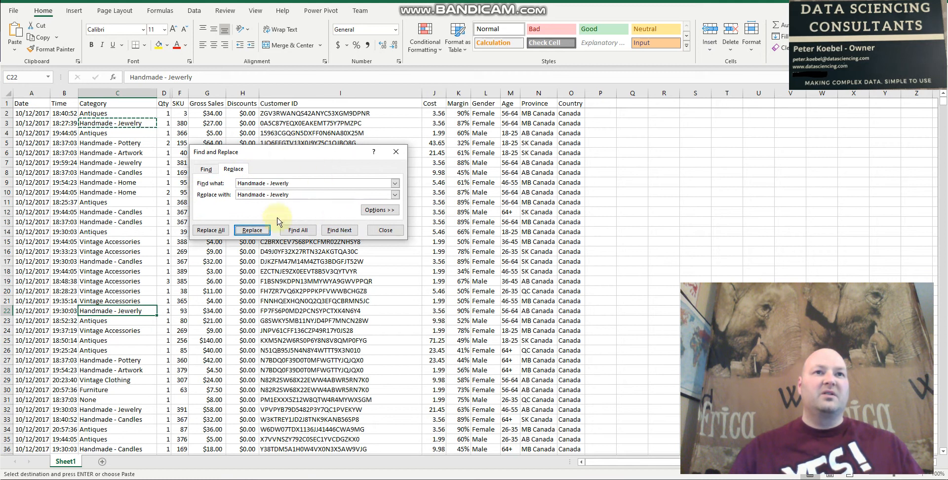
- Replace all remaining "Handmade - Jewerly" entries with "Handmade - Jewelry" at once and close Find and Replace
click(211, 231)
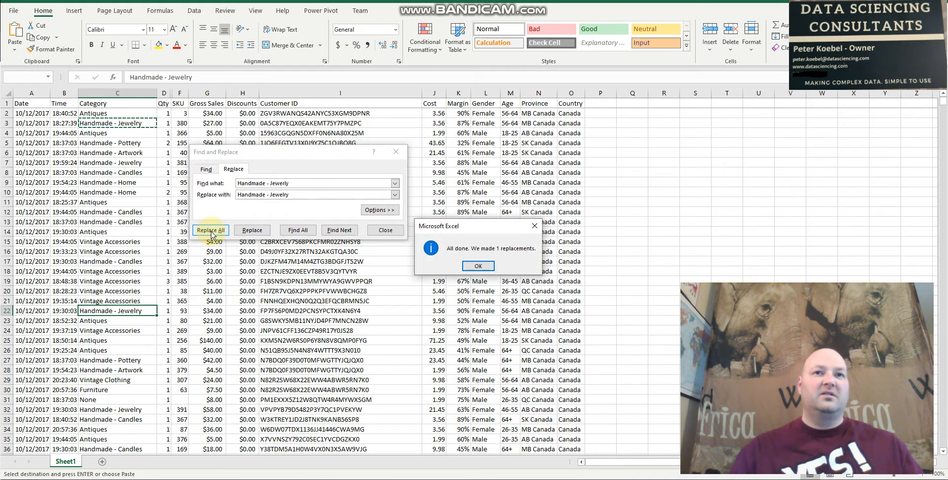
click(479, 267)
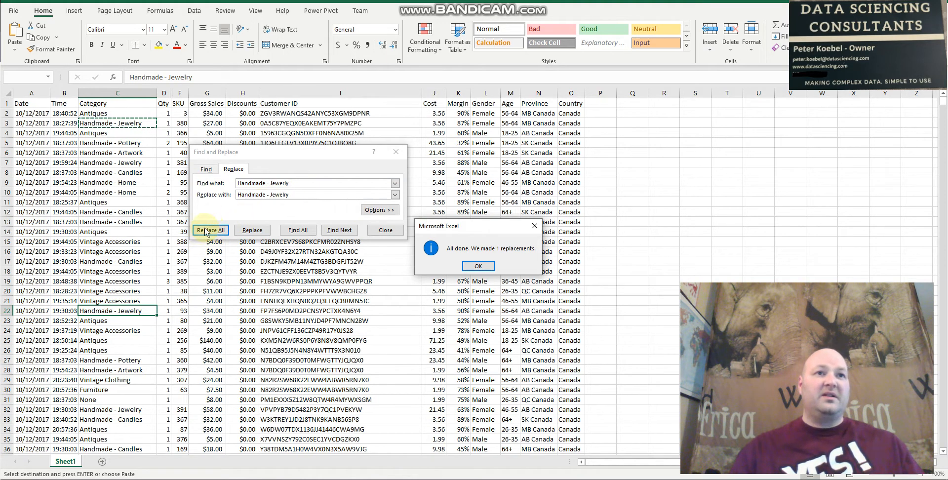
click(477, 270)
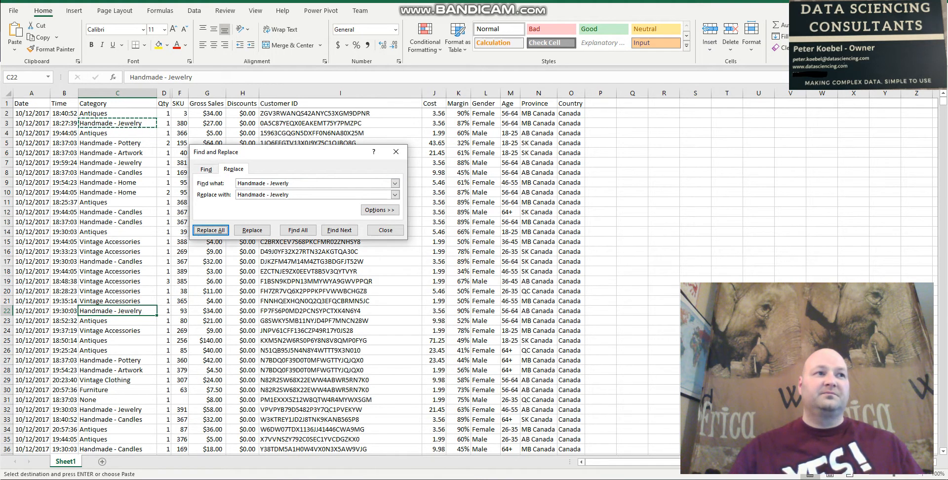
click(259, 232)
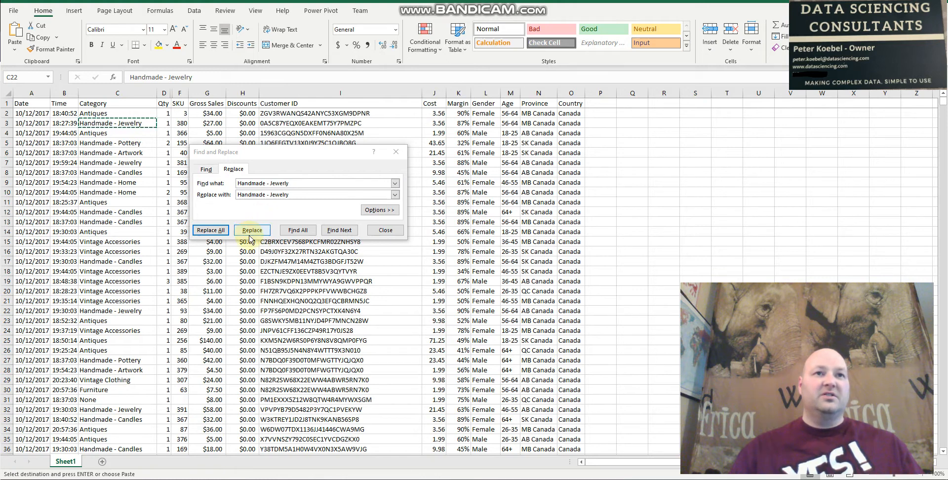
click(393, 232)
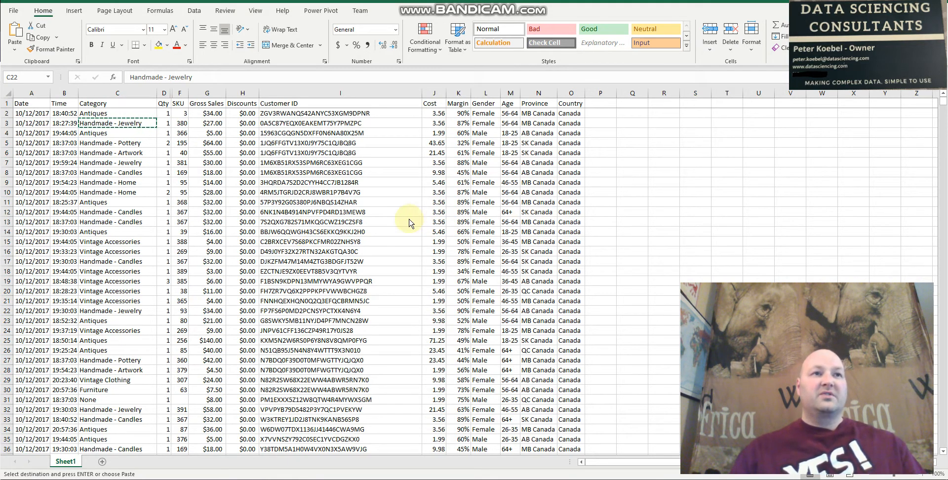
- Compare how the Handmade and Vintage entries in the Category column are written
click(116, 142)
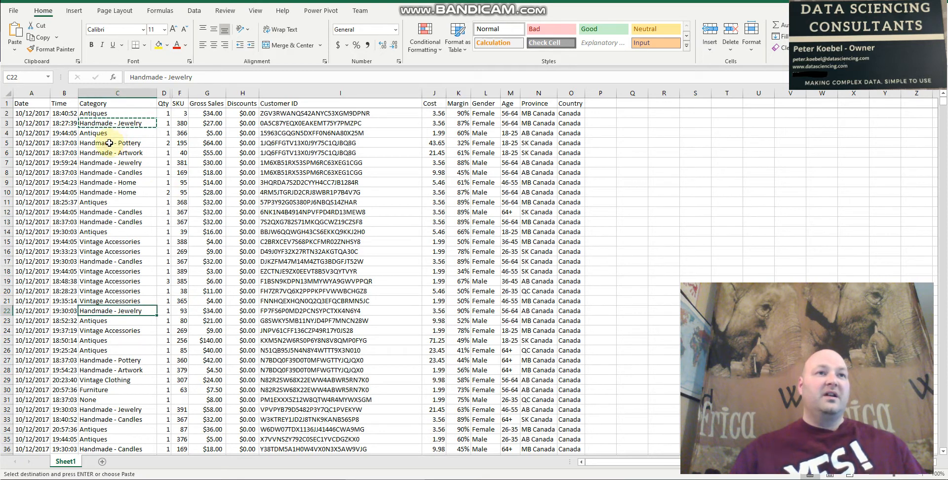
double_click(109, 143)
click(111, 164)
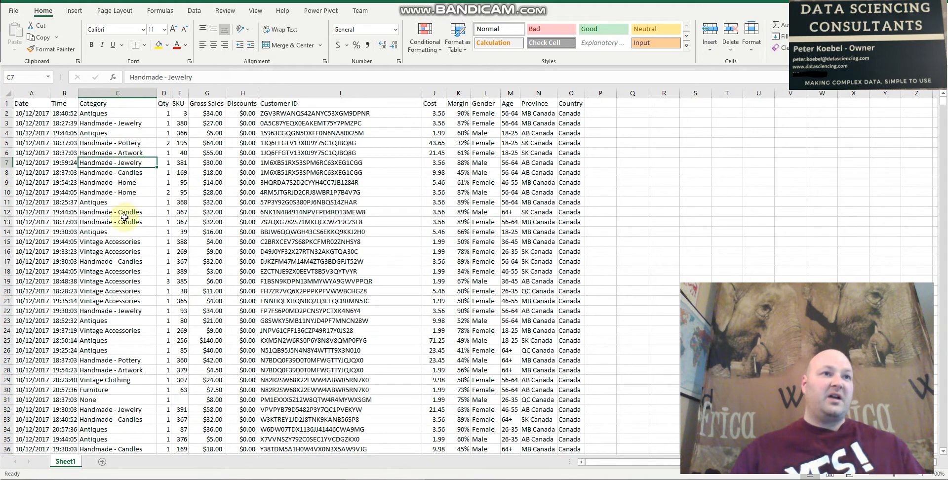
click(120, 242)
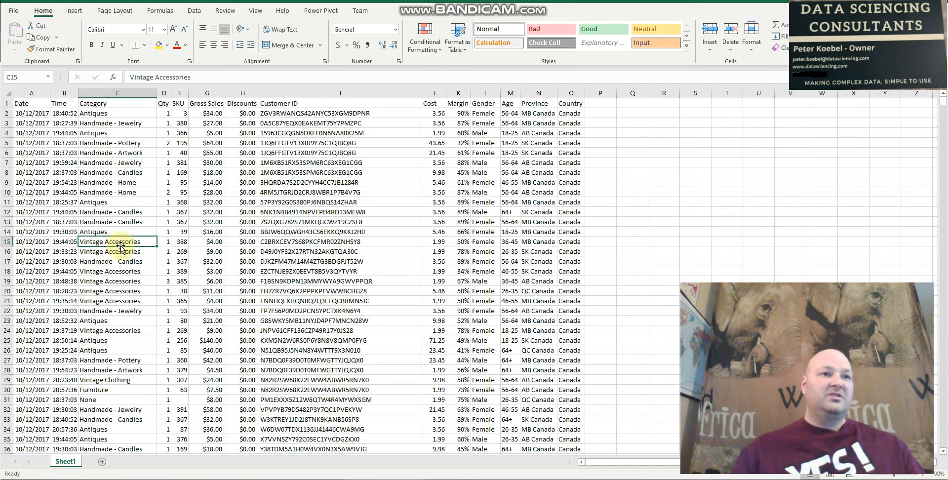
click(117, 381)
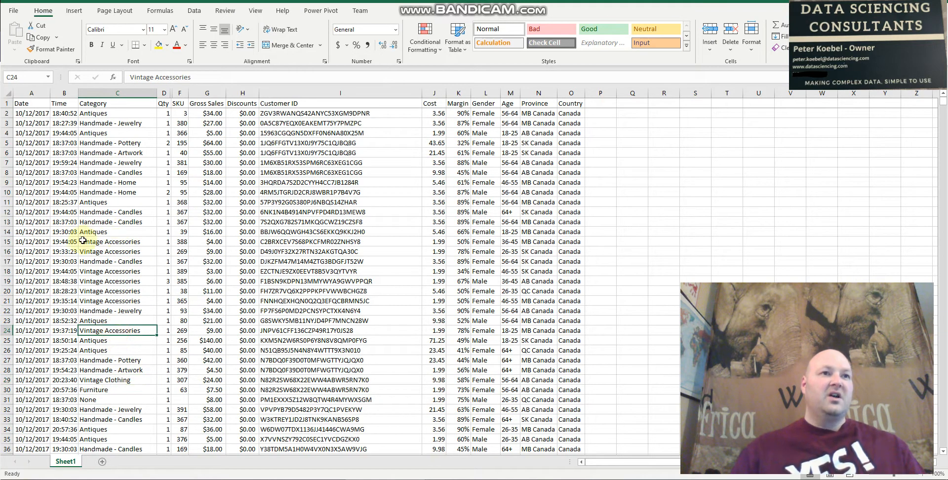
click(103, 243)
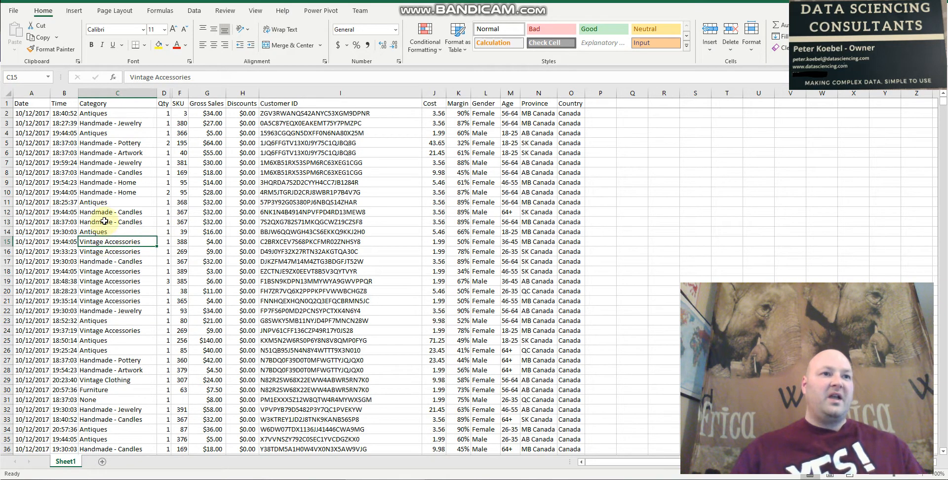
- Copy only the word "Vintage" with its trailing space from the text in cell C15
click(97, 243)
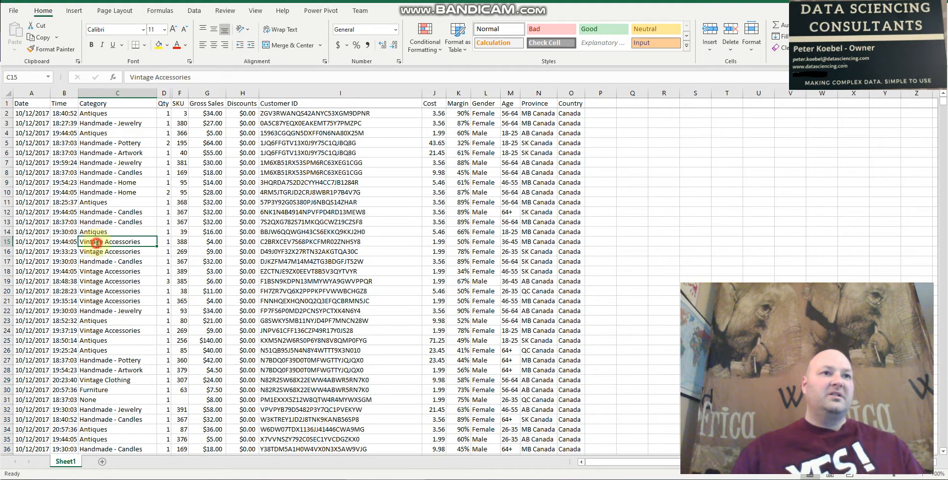
double_click(97, 243)
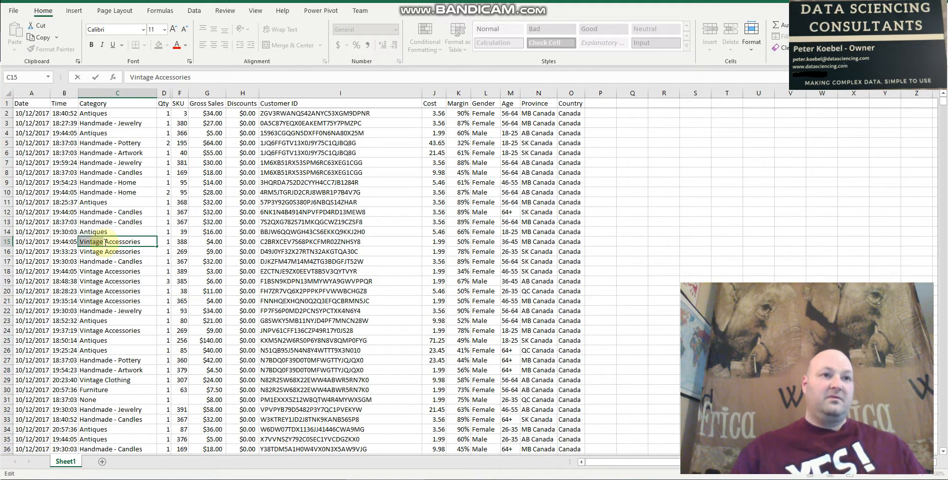
drag(105, 242, 70, 240)
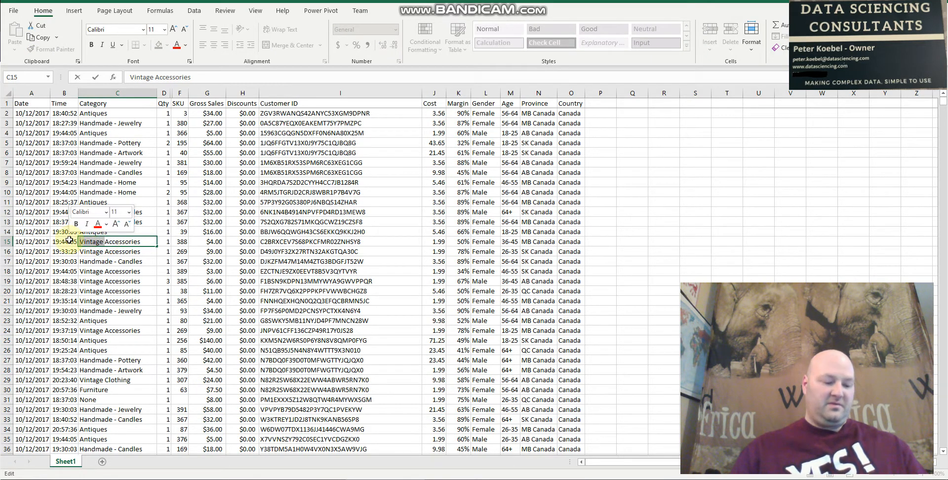
key(ctrl+c)
key(Escape)
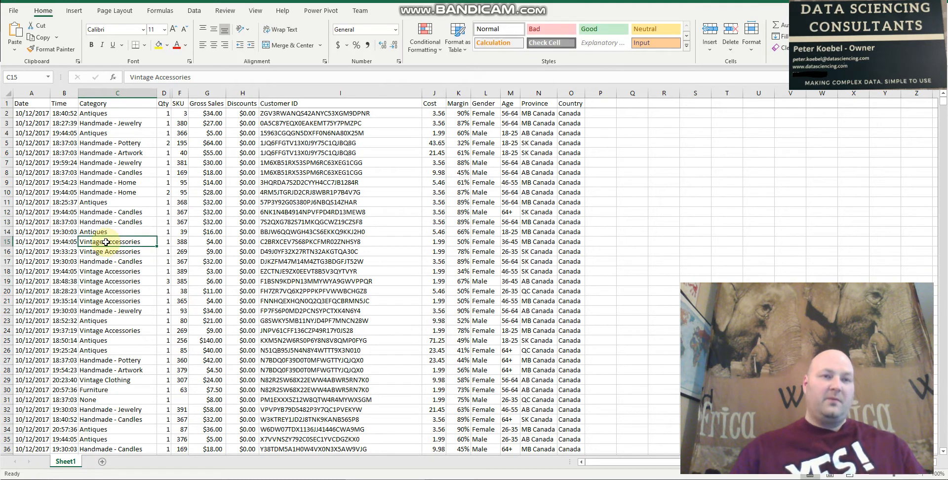
- Replace every "Vintage" in the worksheet with "Vintage -" in one go and close Find and Replace
key(ctrl+h)
click(304, 195)
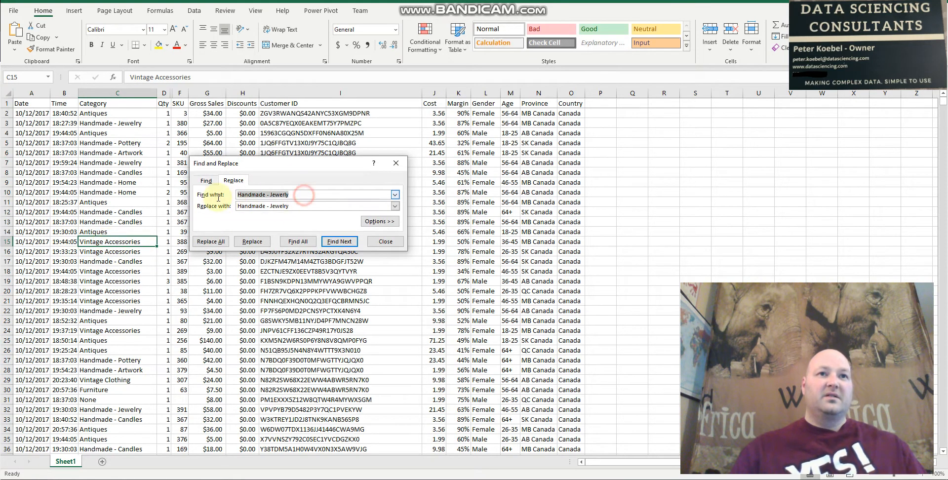
key(ctrl+v)
click(315, 204)
key(ctrl+v)
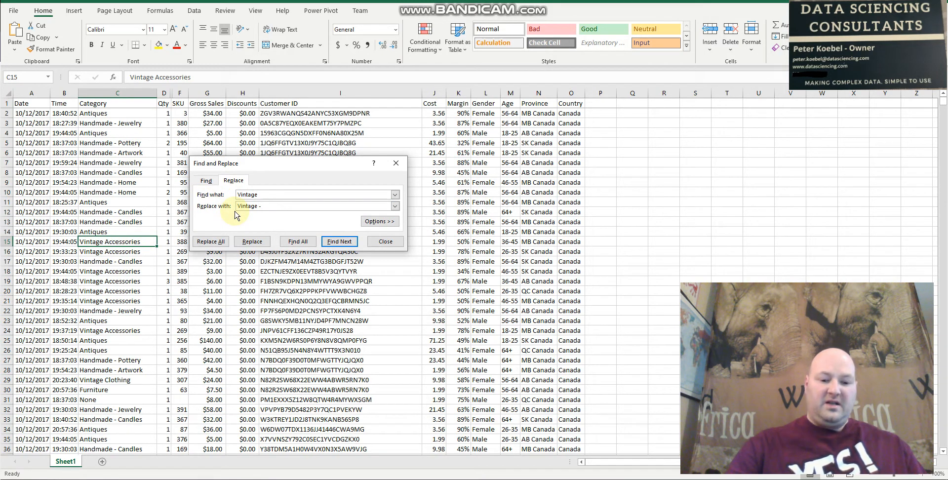
click(213, 242)
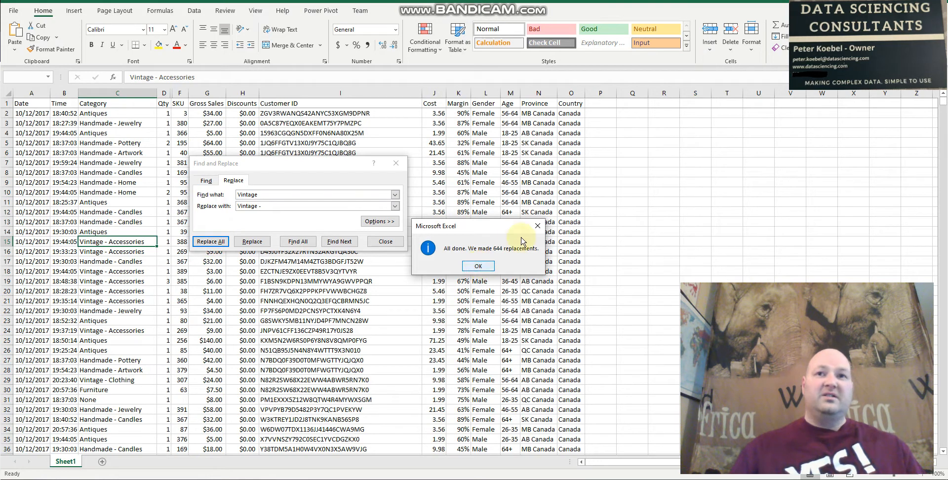
click(489, 268)
click(385, 241)
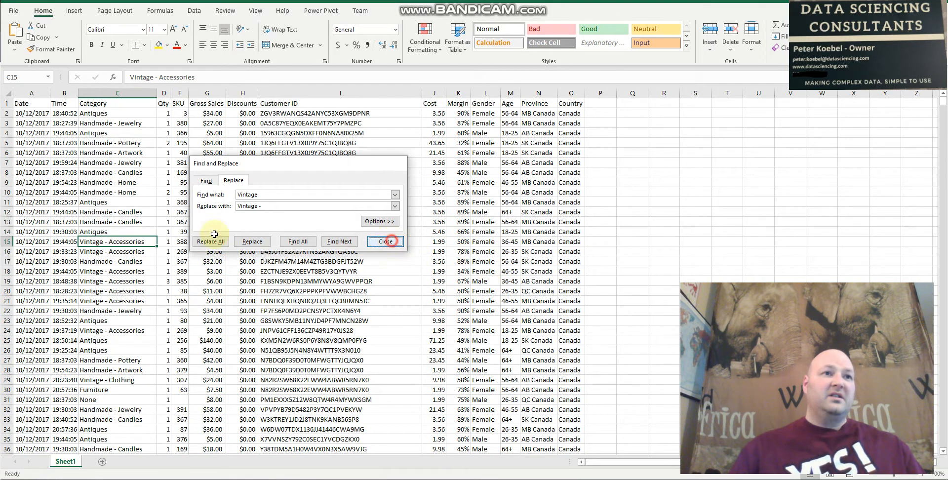
- Check the Vintage accessories and clothing entries in the Category column, including cells C15 and C29
click(99, 221)
click(99, 242)
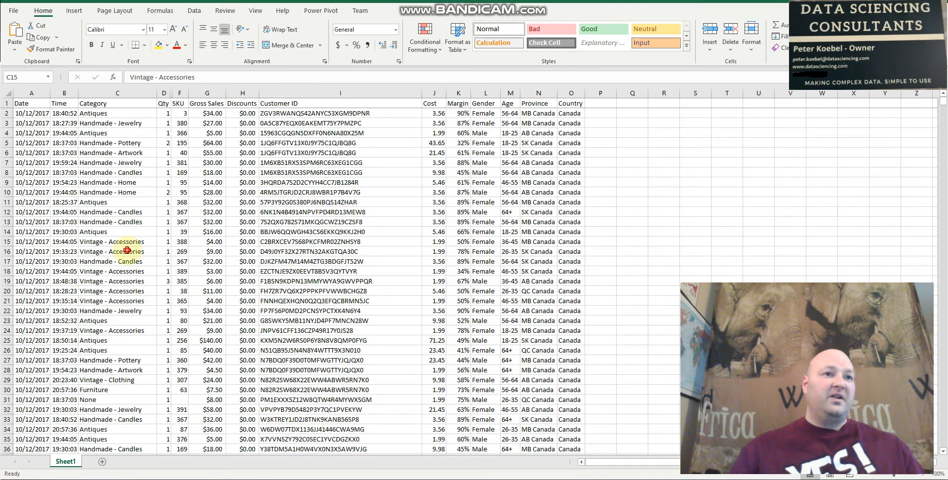
click(106, 243)
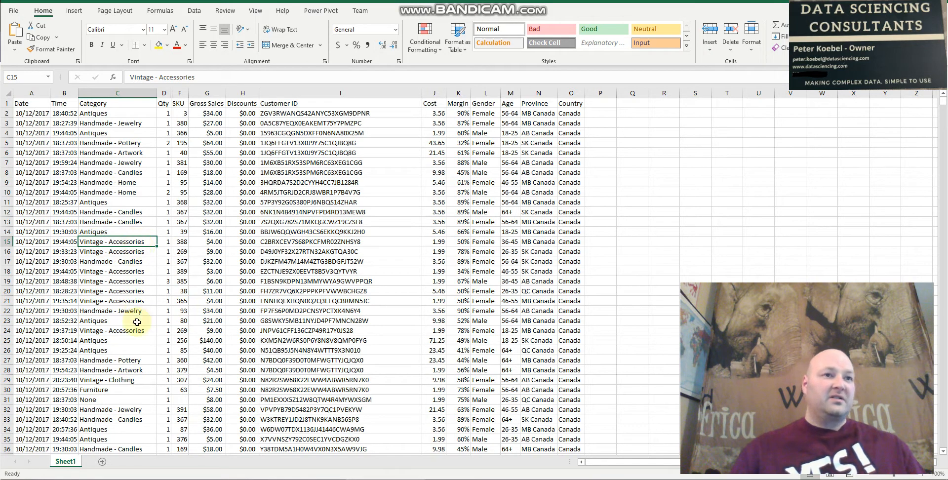
click(125, 381)
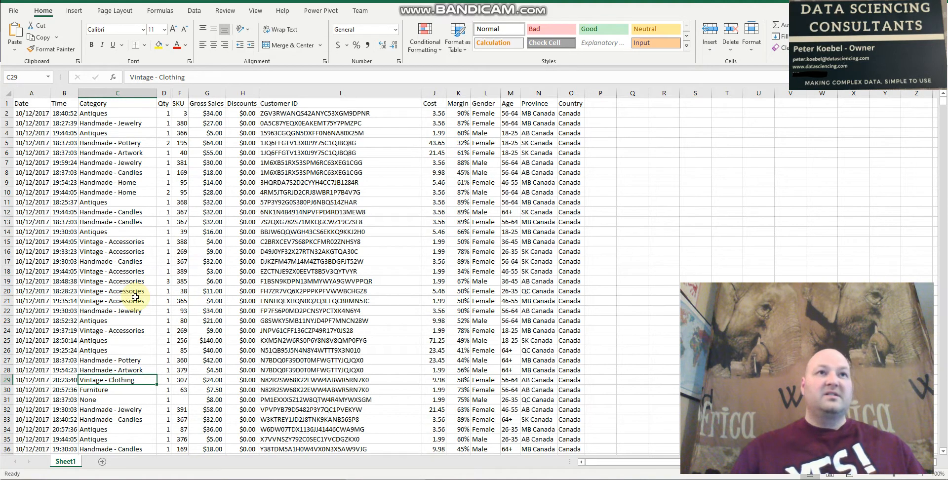
- Undo the replacement of the Vintage category text and select cell A2
key(ctrl+z)
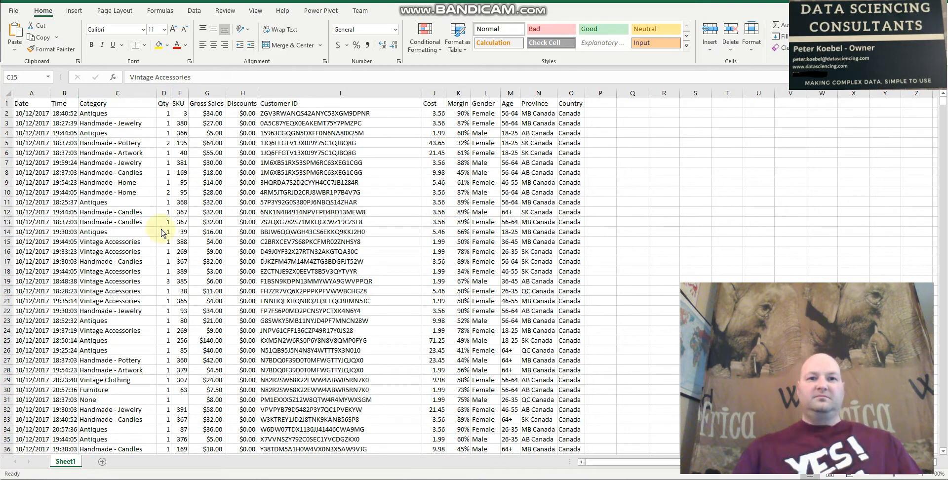
click(31, 111)
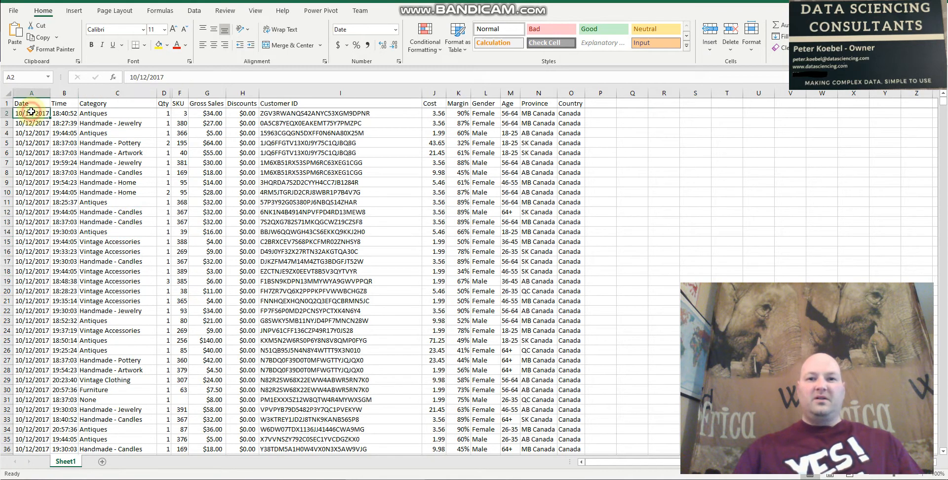